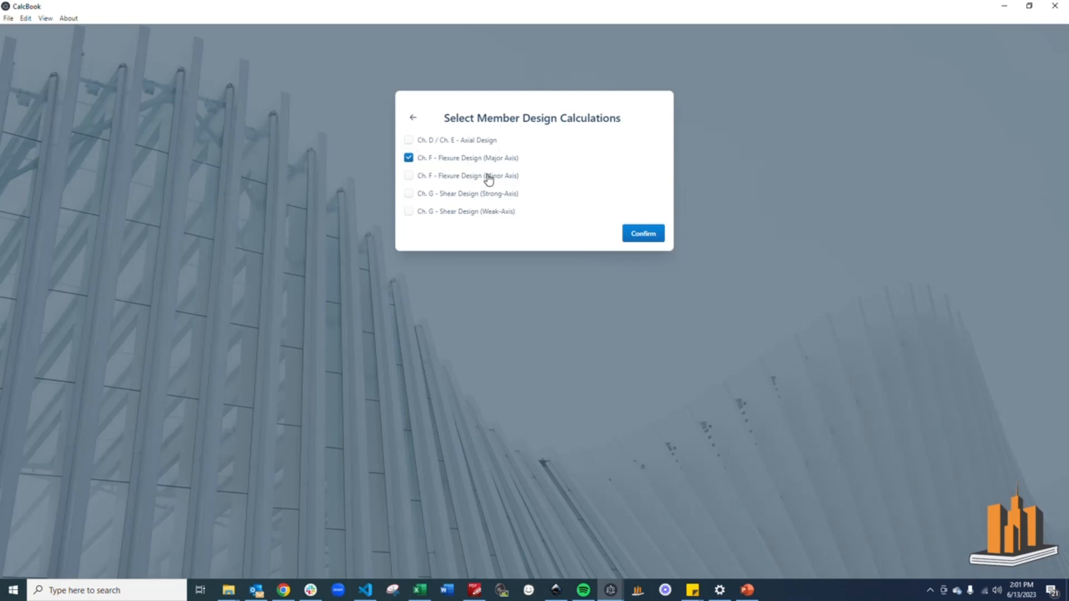
Confirm the Ch. F major-axis flexure design calculation and choose L as the shape type
click(652, 236)
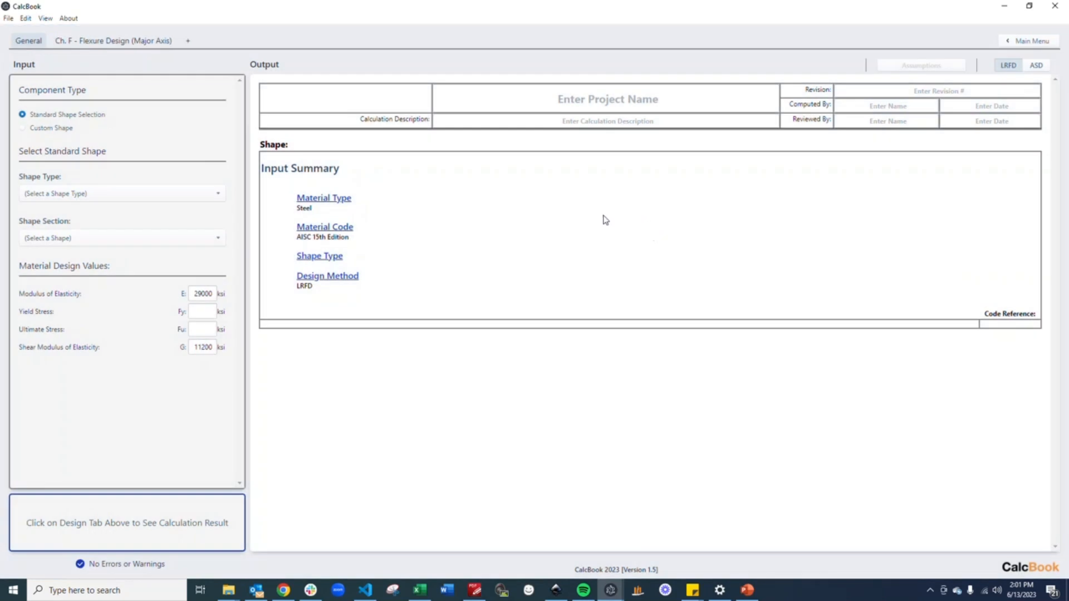
click(178, 199)
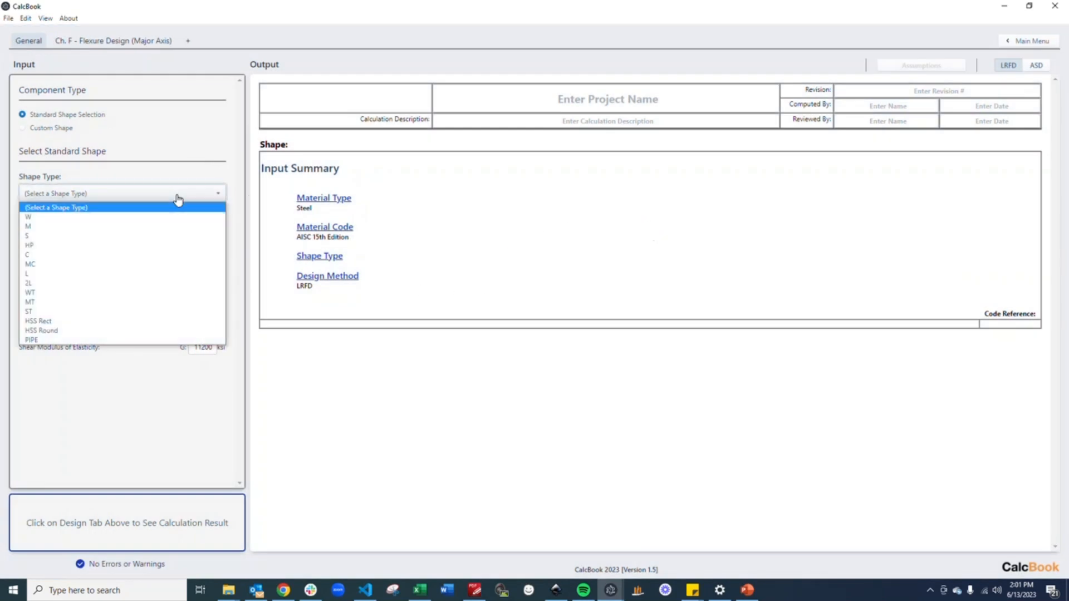
click(146, 274)
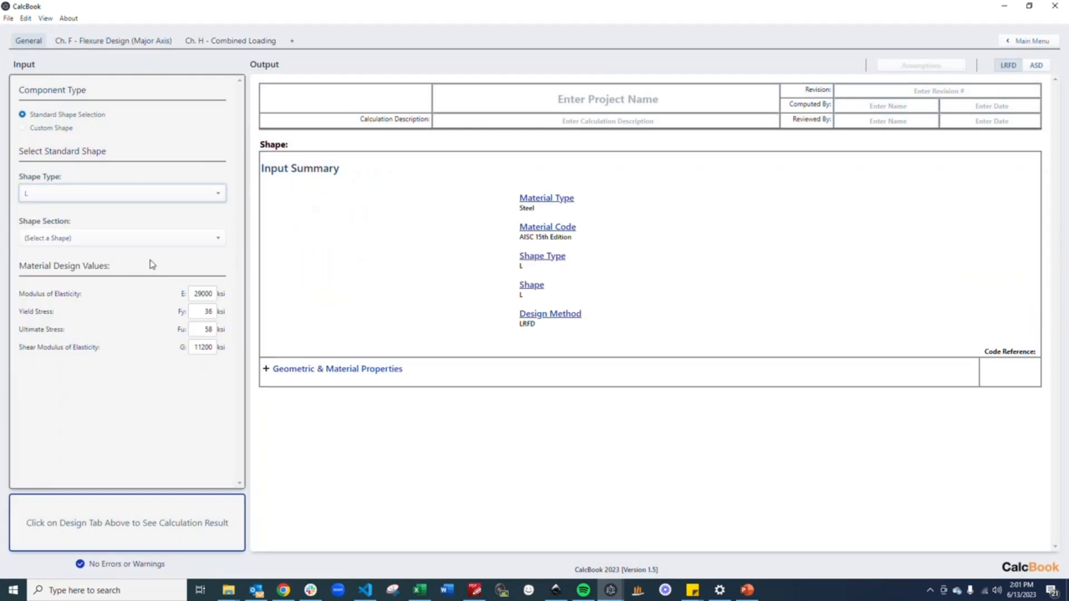
Select the L6X6X1/2 angle as the shape section
click(181, 245)
scroll(178, 312, down, 10)
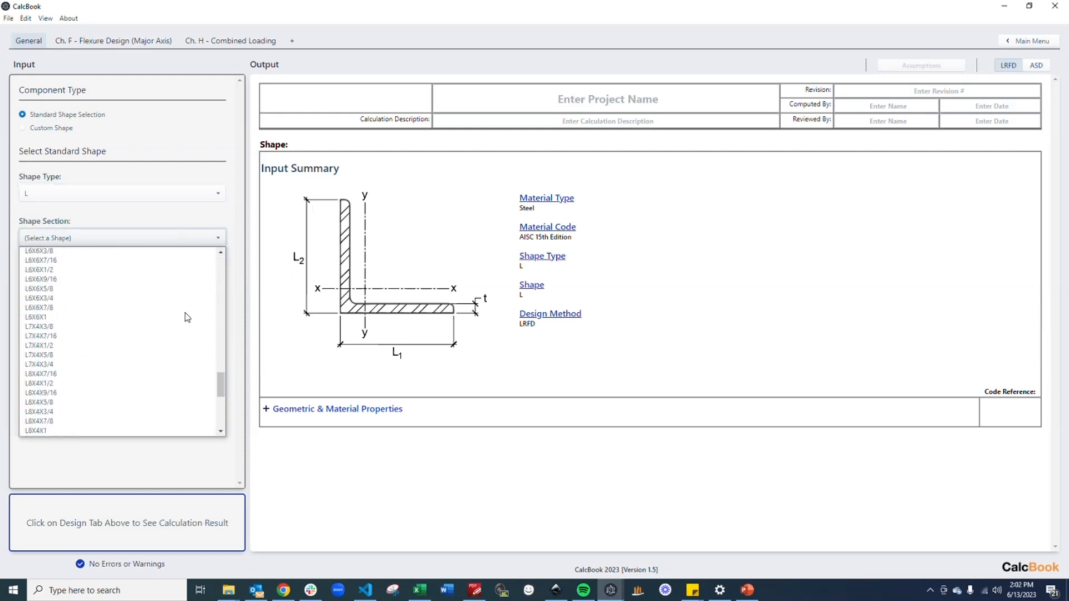
click(115, 269)
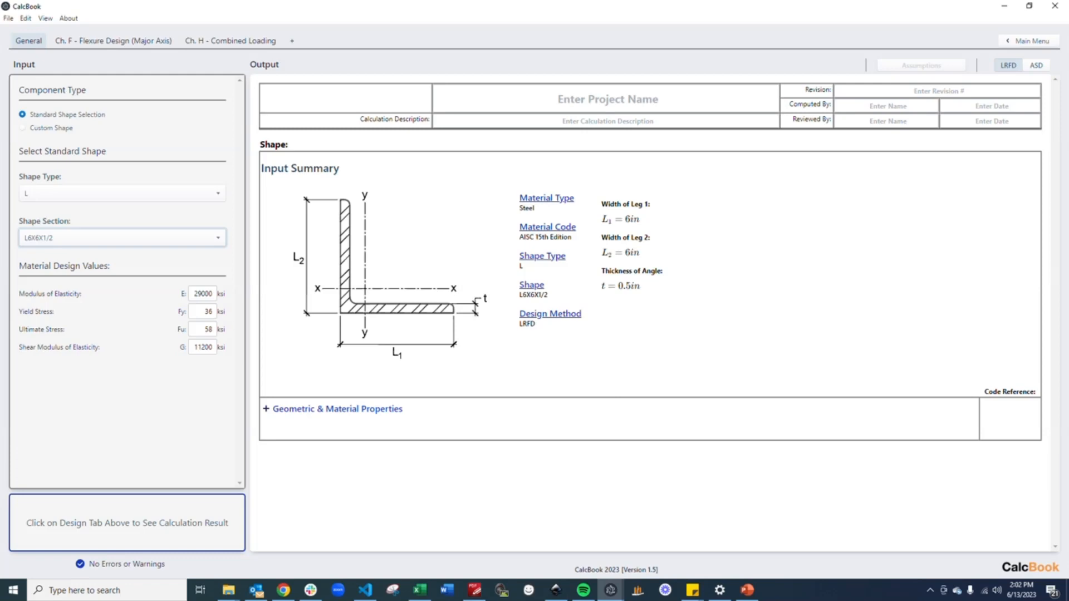
On the flexure design capacity inputs, set bracing to Enter Length with a laterally unbraced length of 10 ft
click(126, 45)
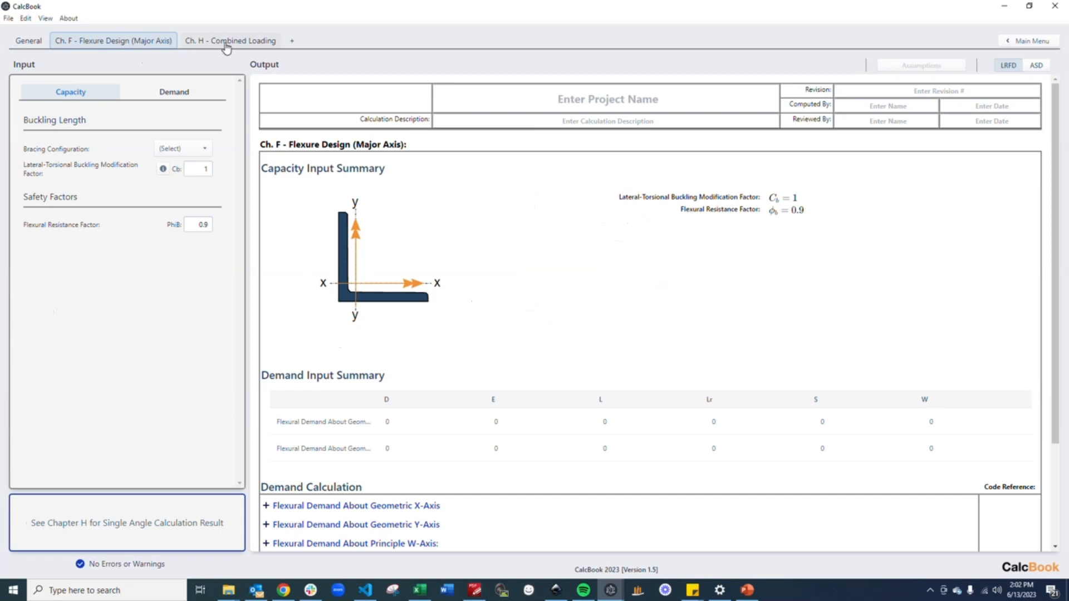
click(197, 151)
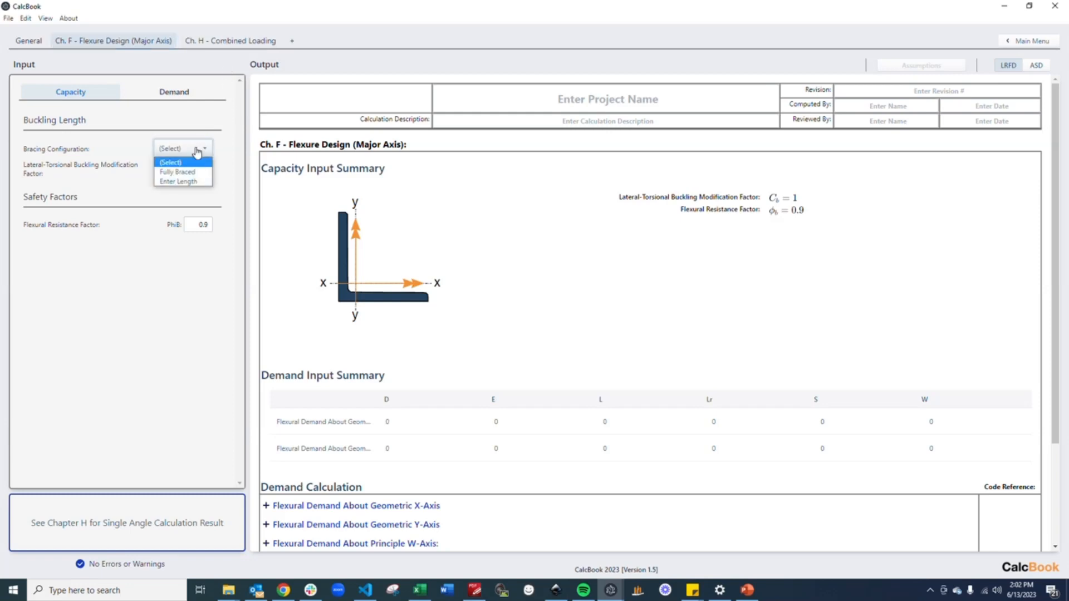
click(191, 184)
click(200, 168)
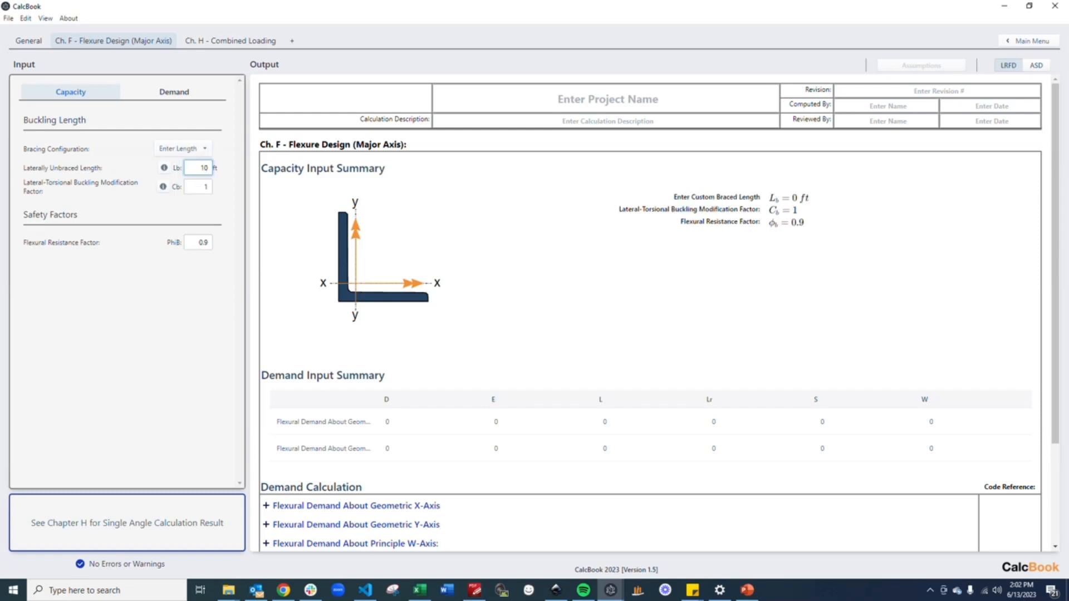
text(10)
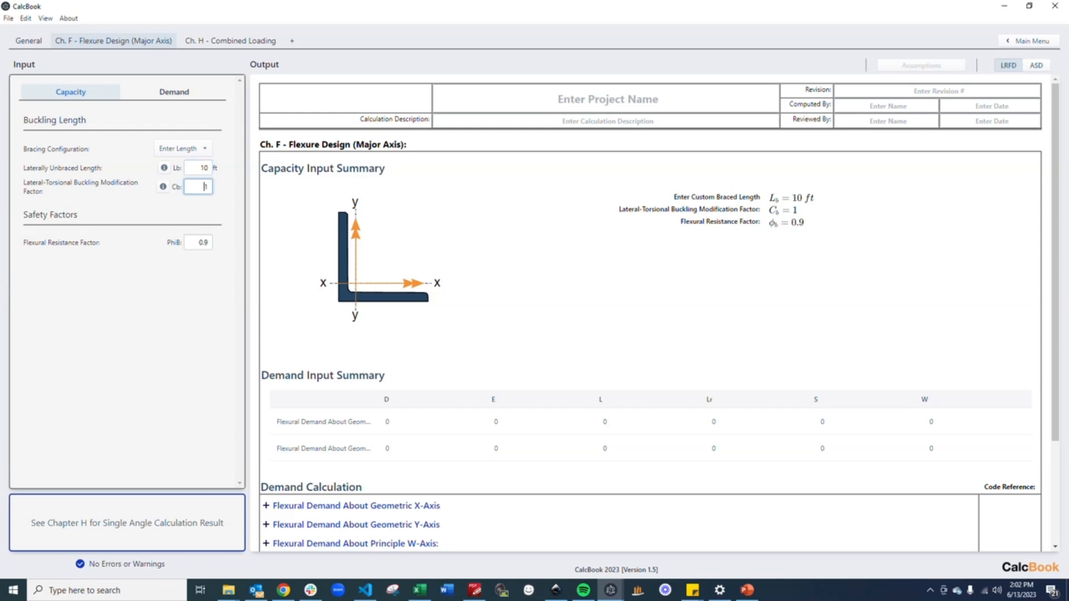
Consult the Cb values table and set the lateral-torsional buckling modification factor to 1.14
click(162, 188)
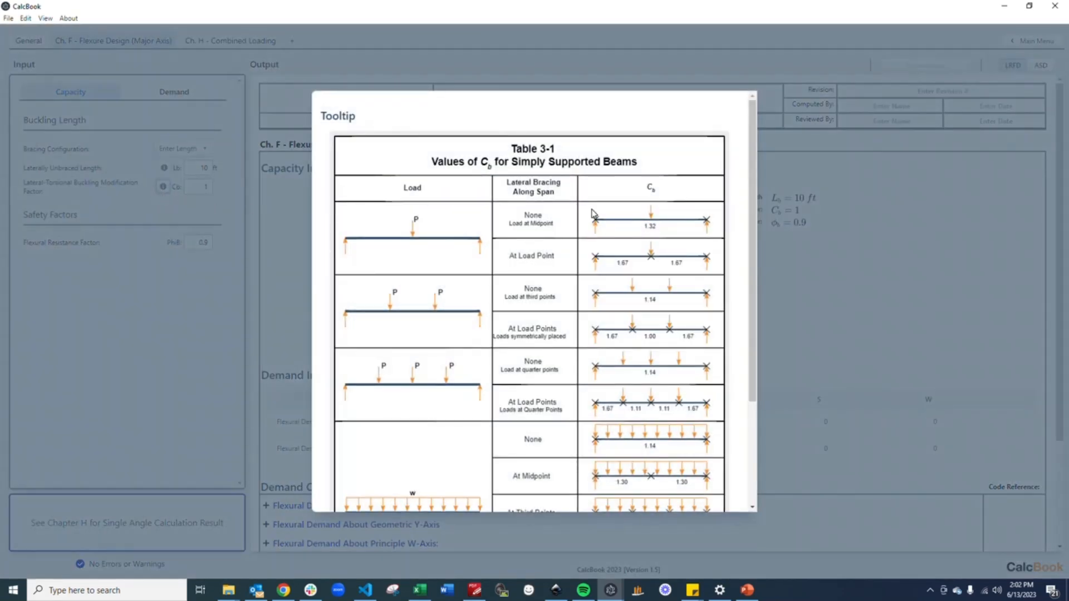
scroll(596, 210, down, 1)
scroll(597, 210, down, 2)
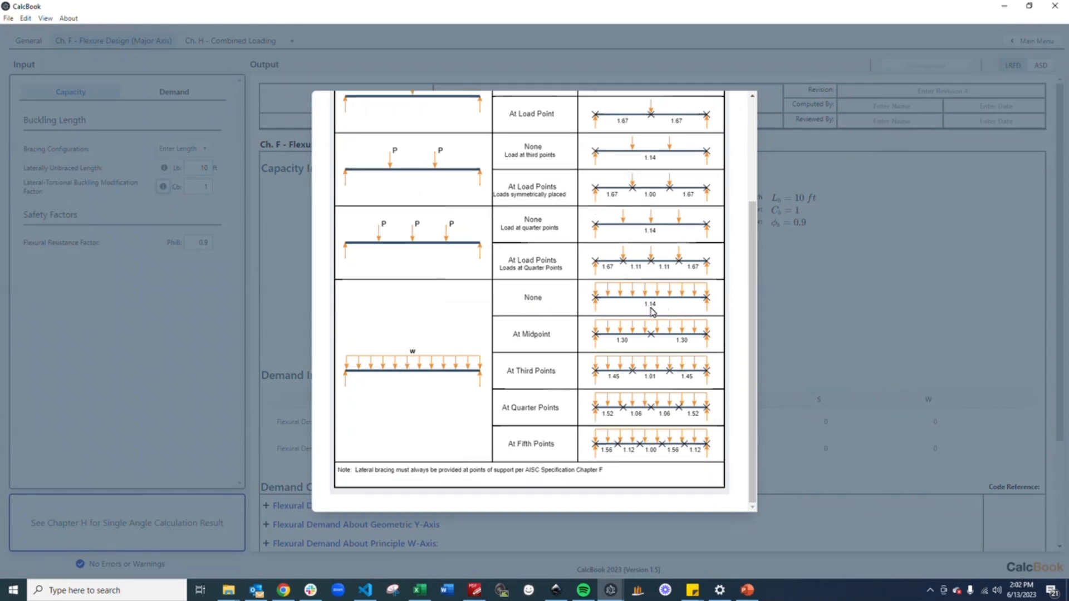
click(221, 192)
click(208, 188)
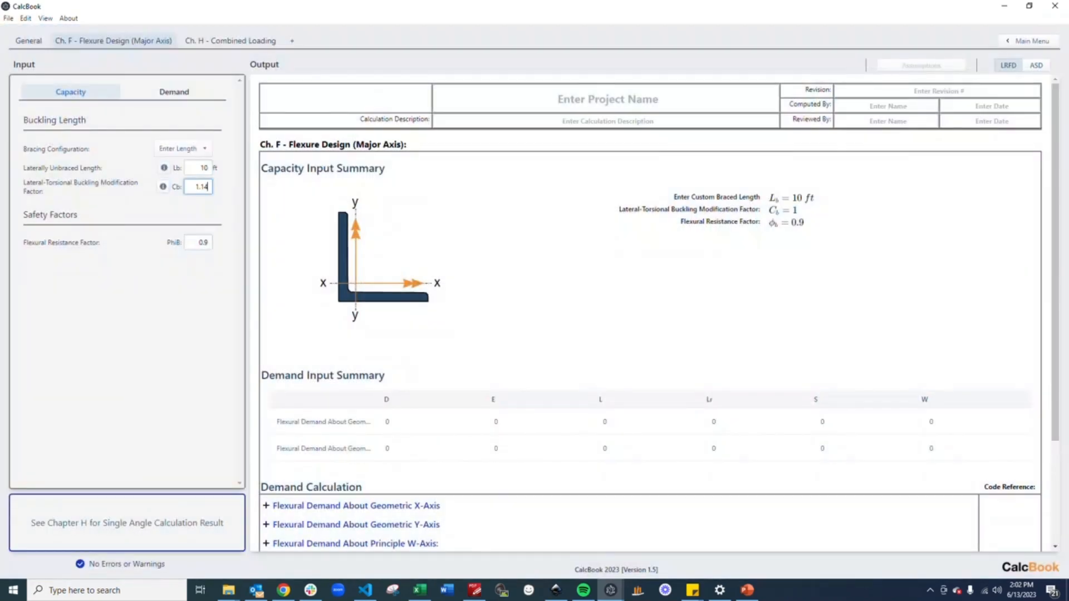
In the demand inputs, enter a dead-load flexural demand of 9 kip-ft about the geometric X-axis
click(178, 91)
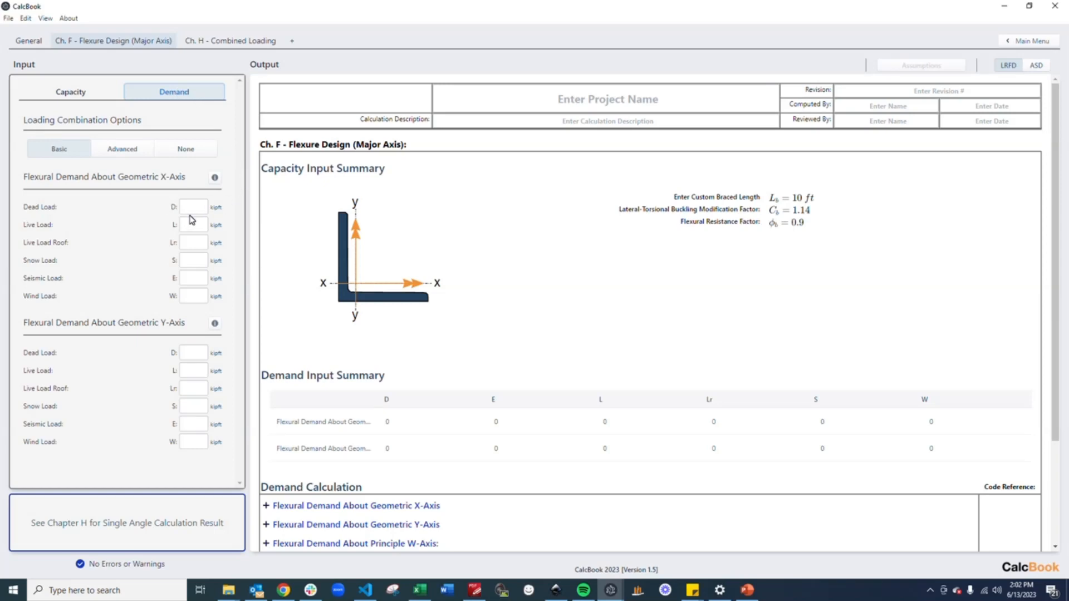
click(214, 179)
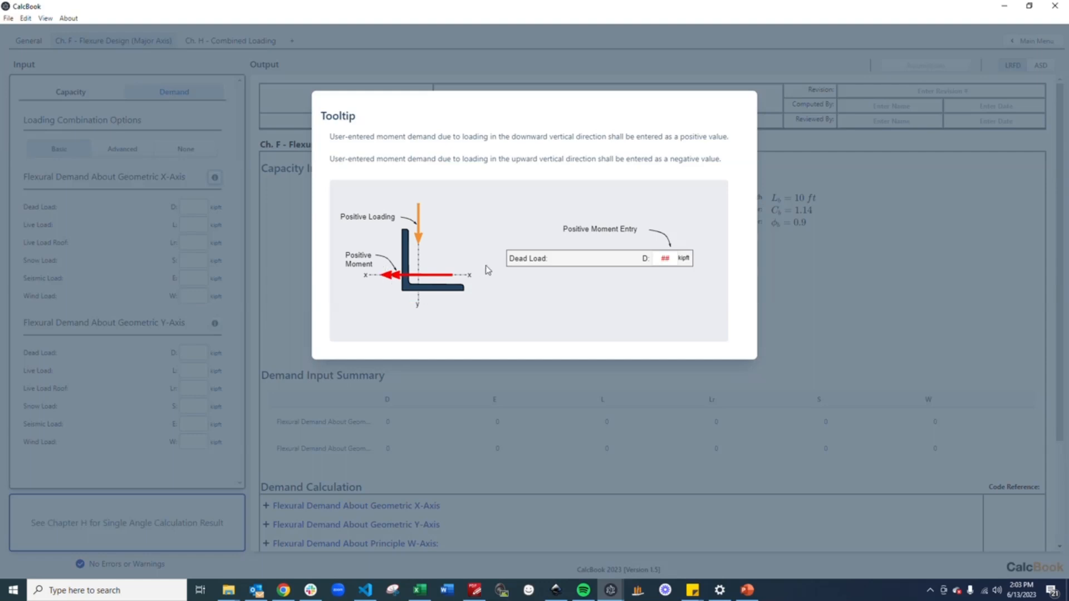
click(211, 219)
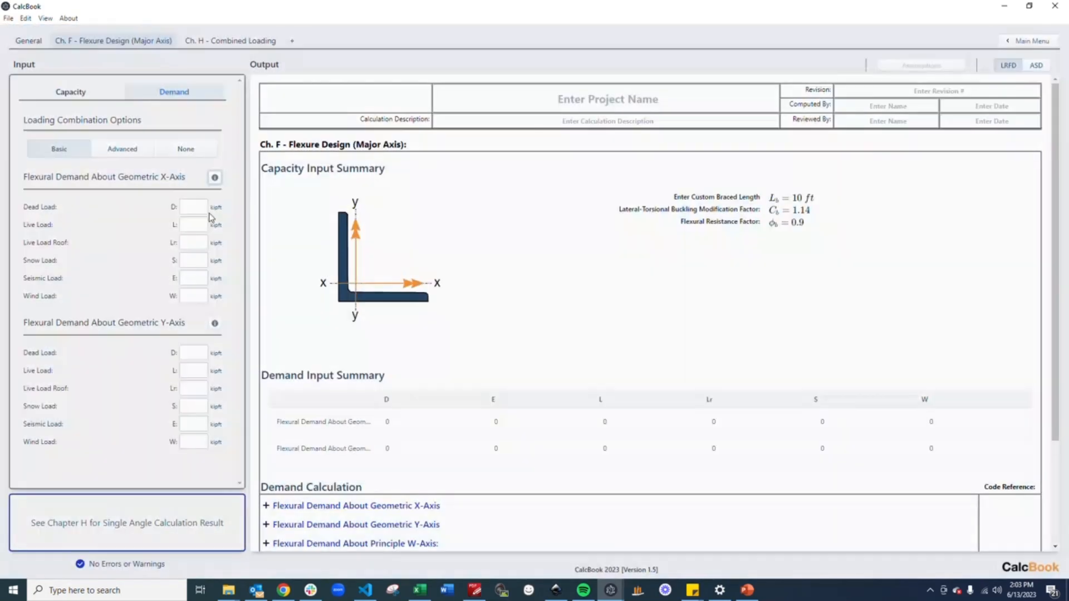
click(203, 207)
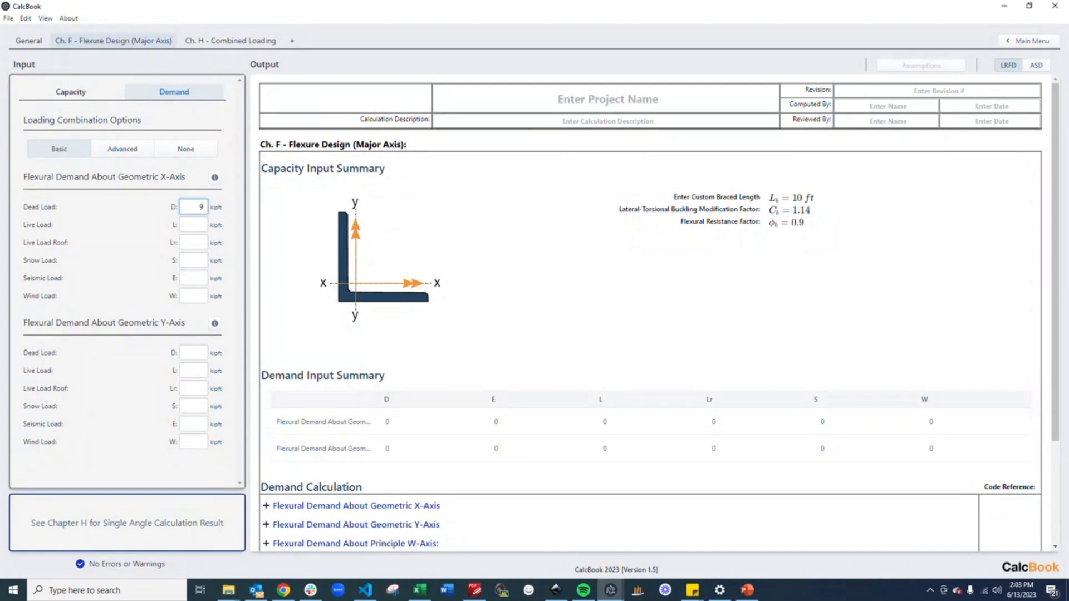
key(Tab)
Expand and review the demand calculations about the geometric X and Y axes and principal W and Z axes
scroll(406, 353, down, 3)
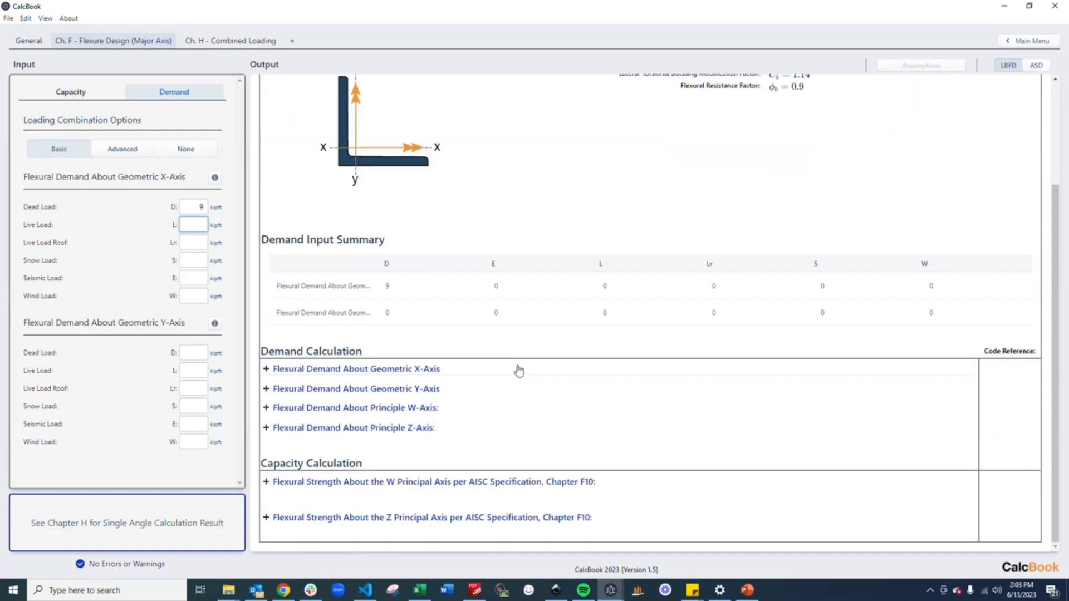
click(437, 369)
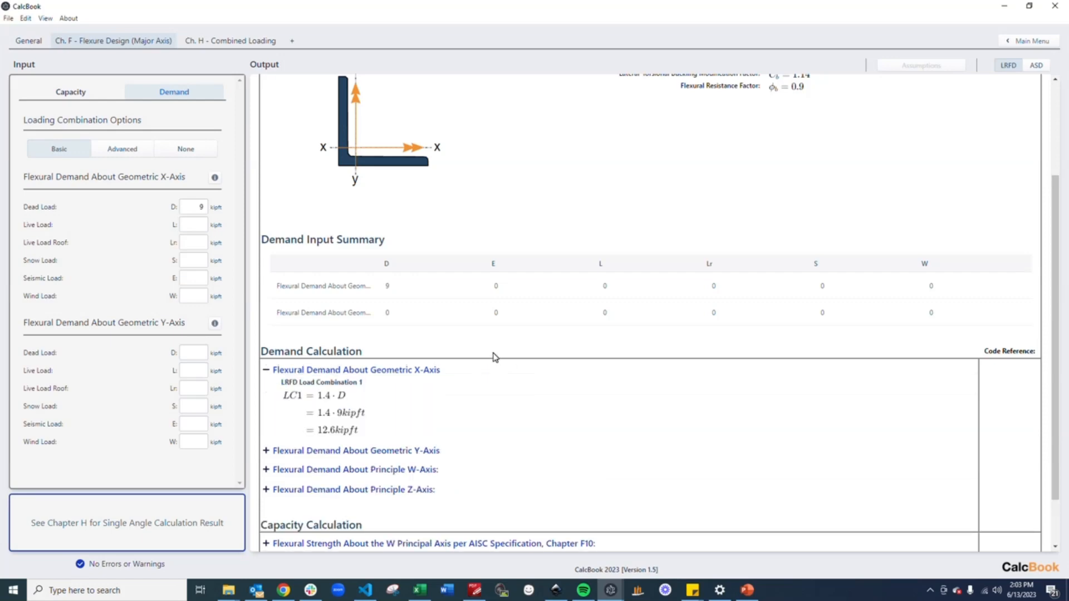
scroll(493, 358, down, 1)
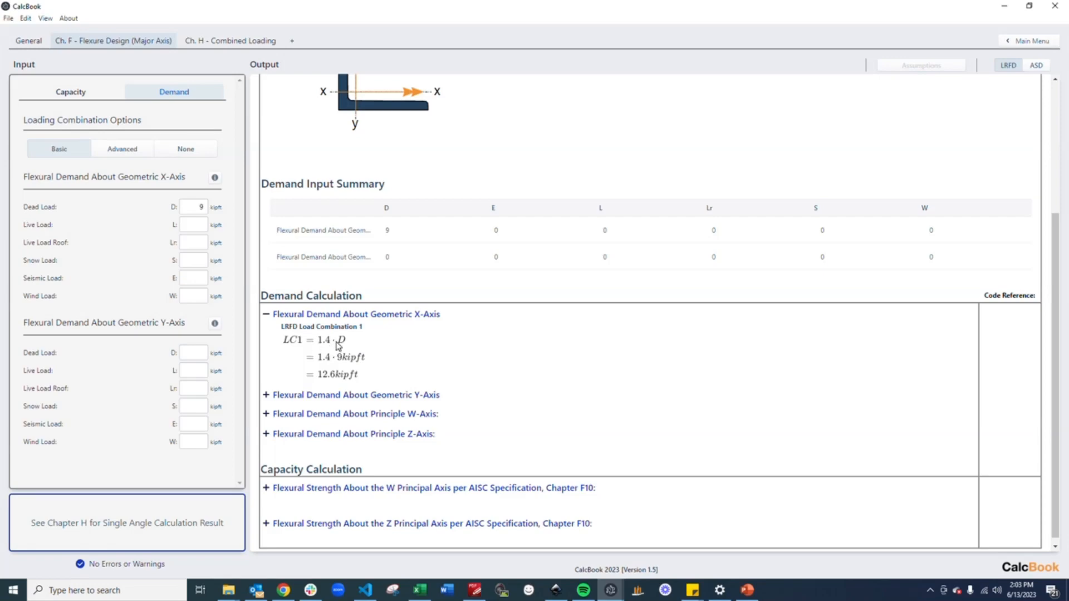
click(370, 394)
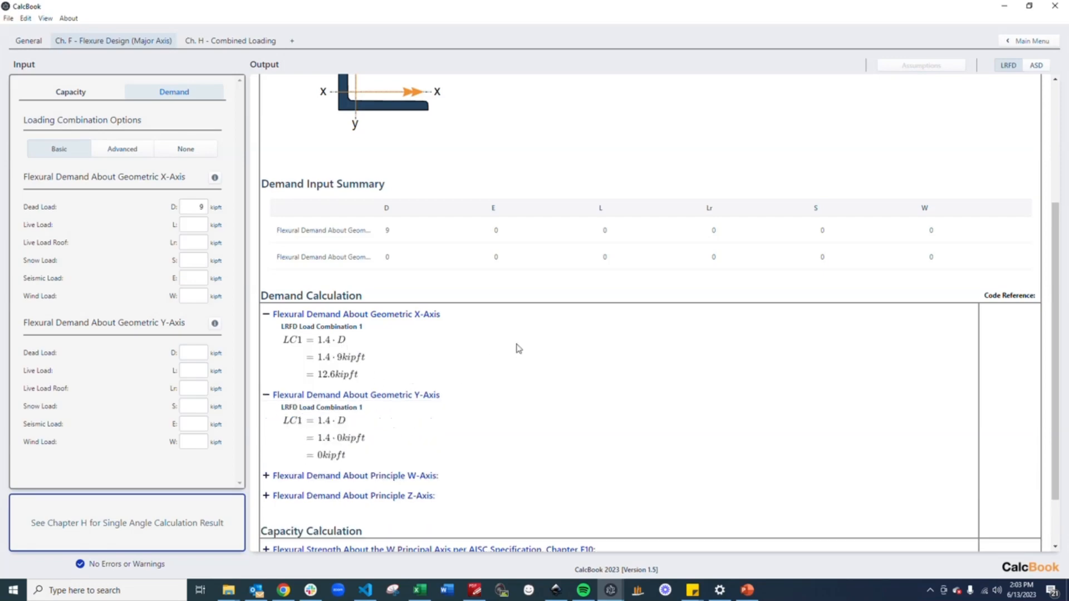
scroll(516, 349, down, 1)
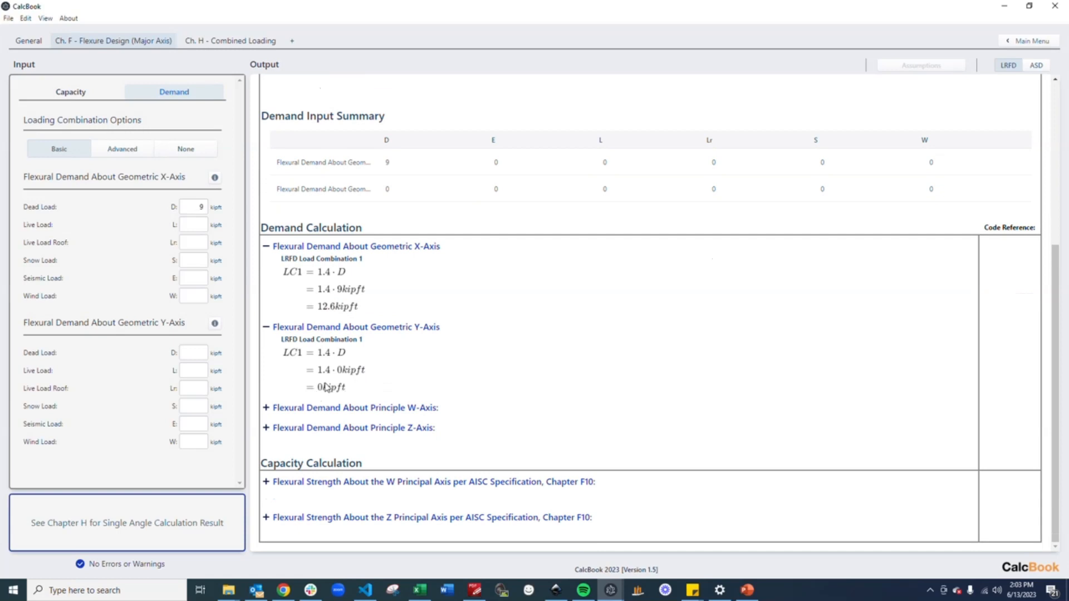
click(402, 411)
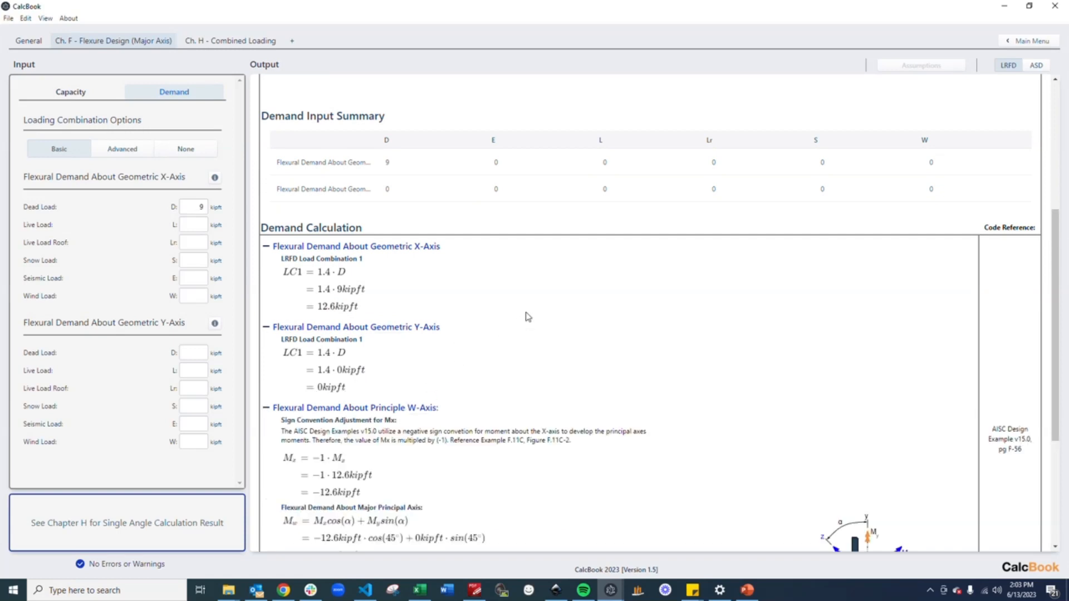
scroll(525, 312, down, 2)
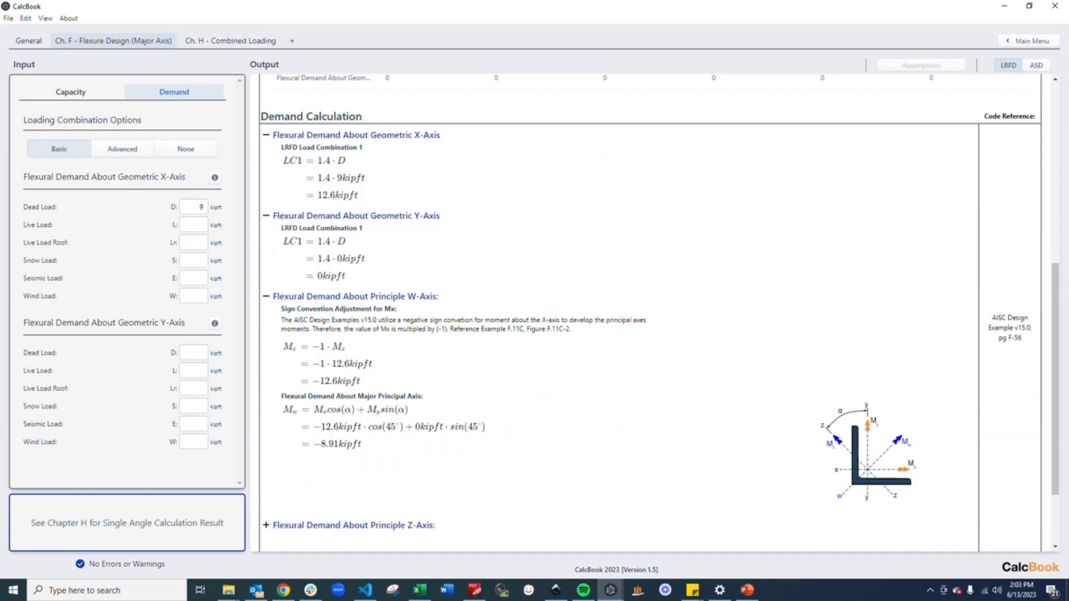
scroll(532, 346, down, 1)
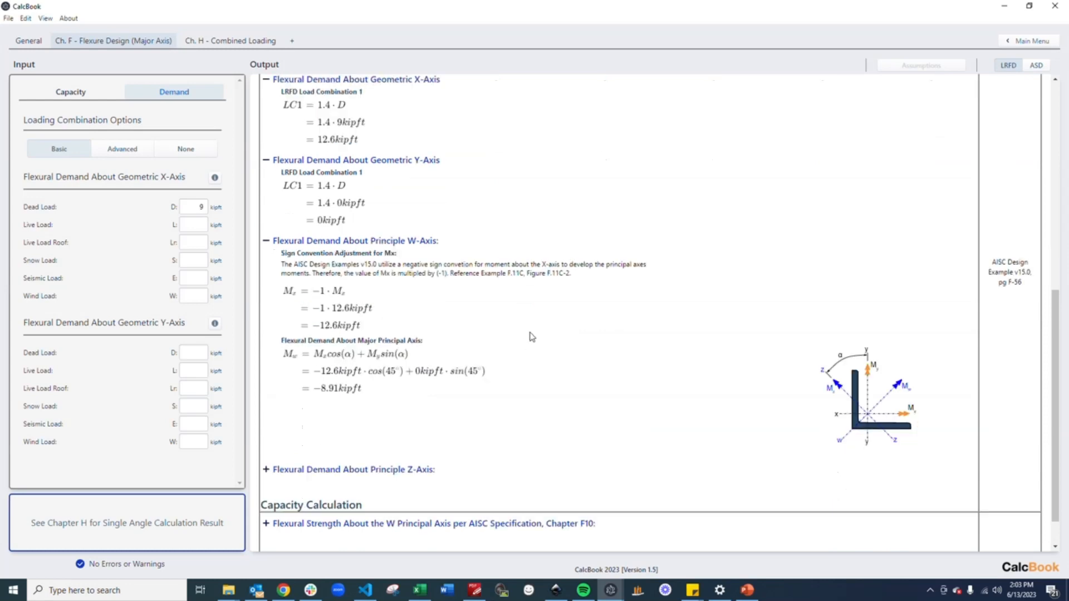
scroll(535, 337, down, 1)
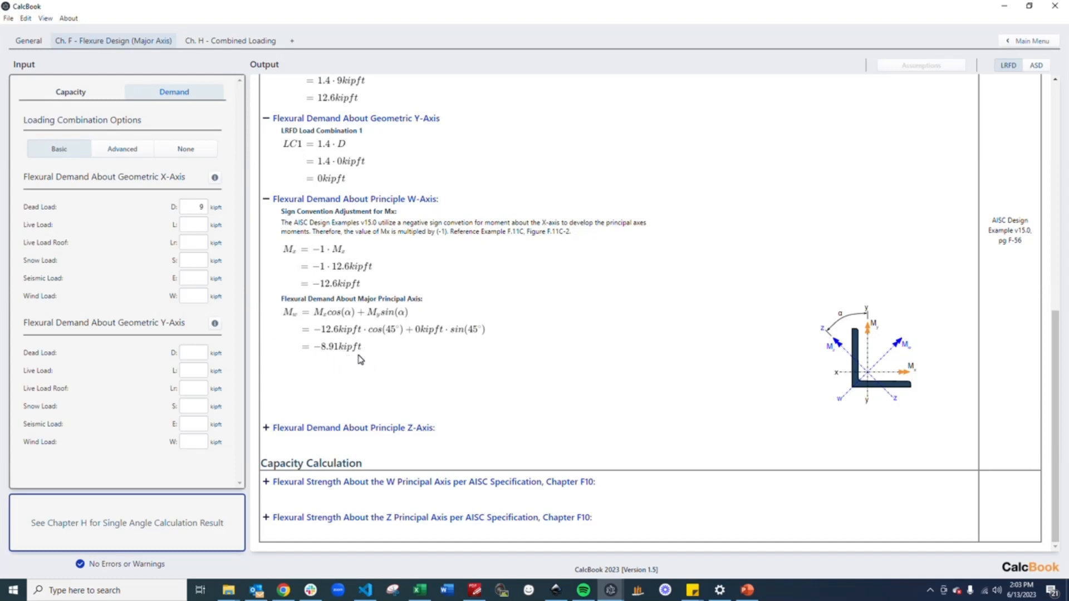
click(425, 427)
scroll(482, 342, down, 2)
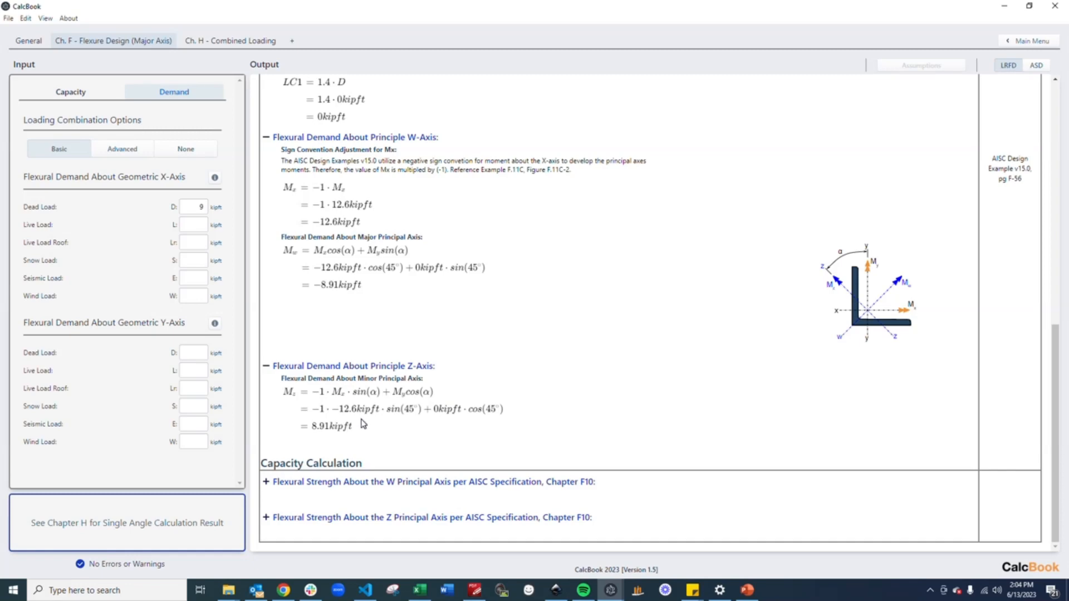
Expand and review each flexural strength check about the W principal axis per AISC Chapter F10
click(316, 483)
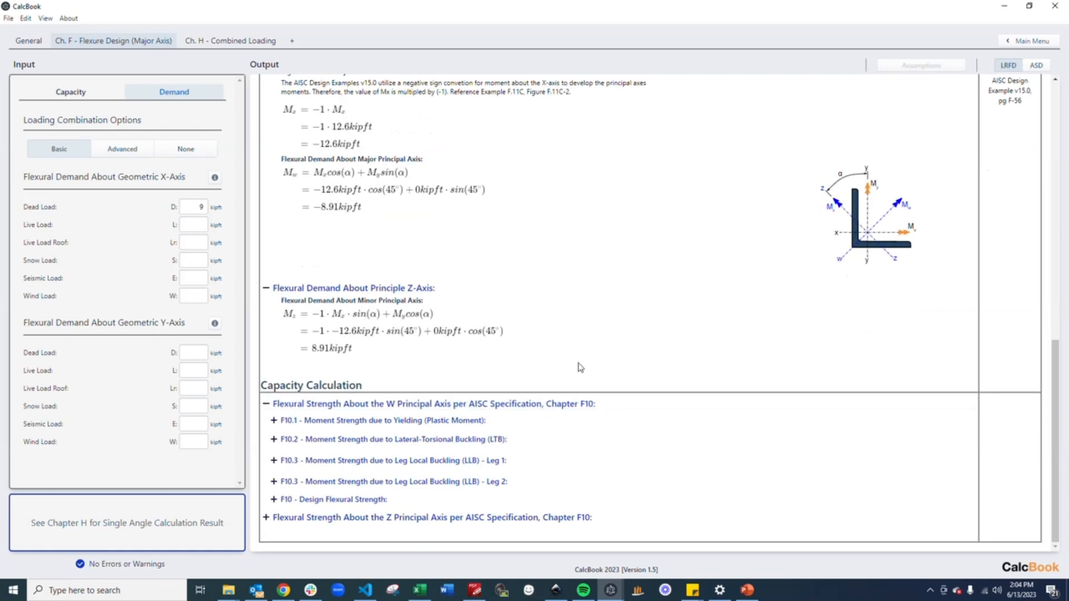
click(456, 419)
scroll(606, 307, down, 3)
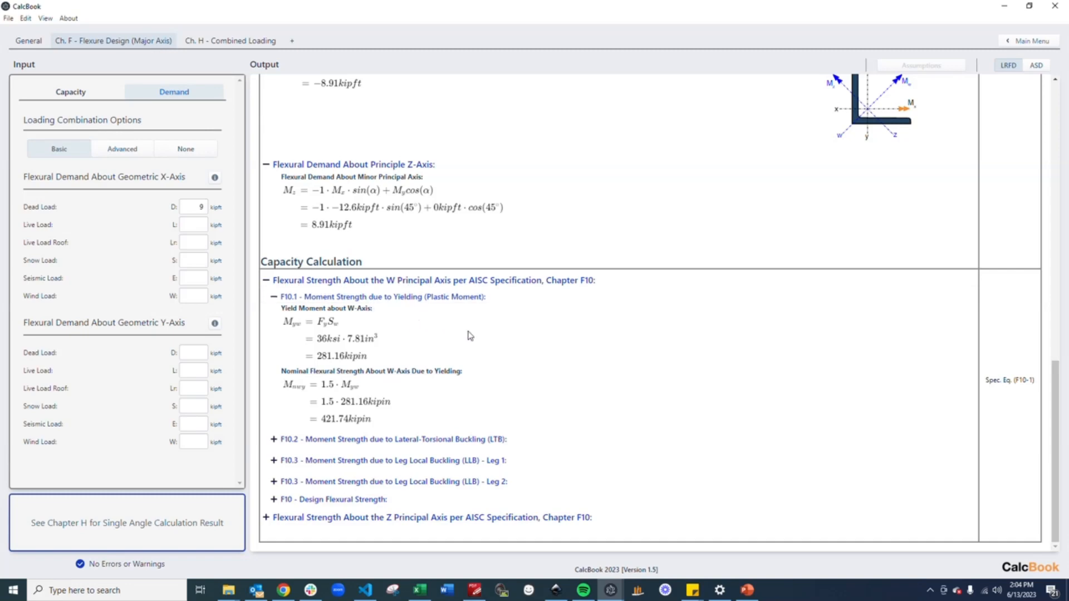
click(534, 439)
scroll(729, 384, down, 4)
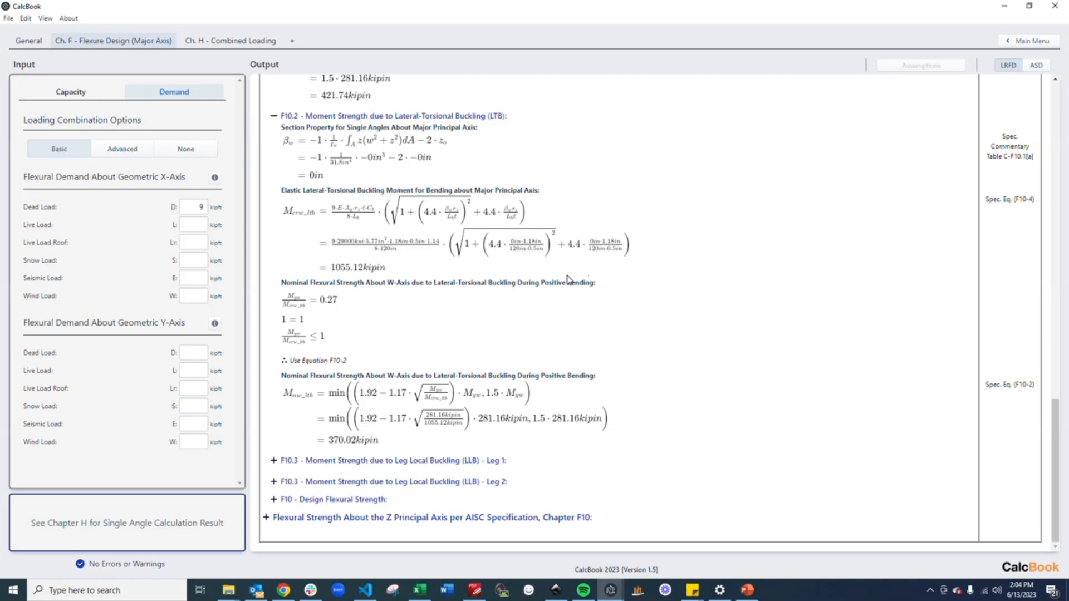
click(449, 459)
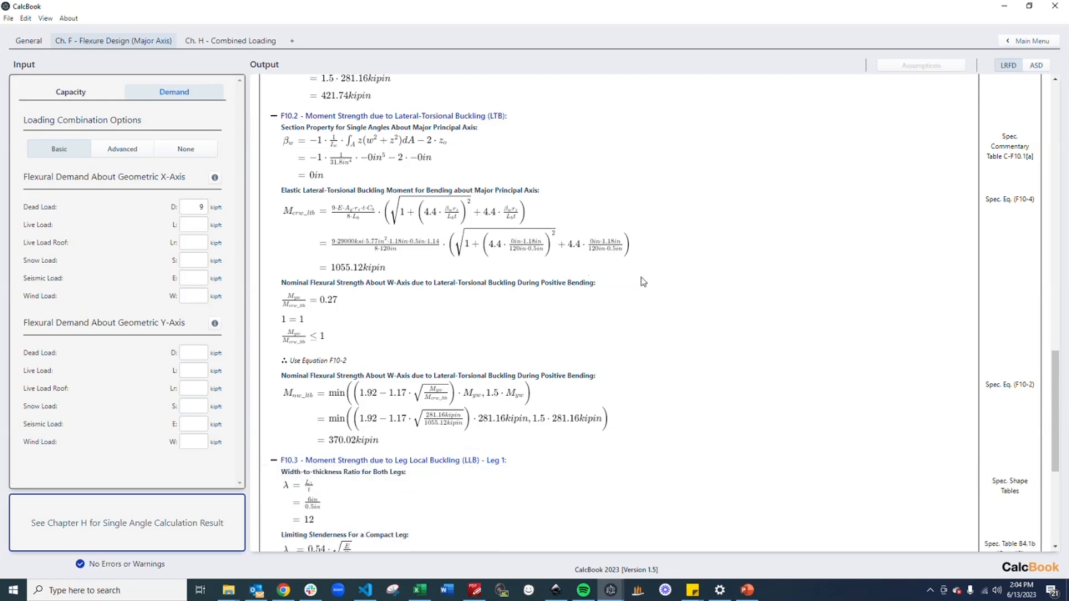
scroll(619, 305, down, 3)
scroll(618, 304, down, 2)
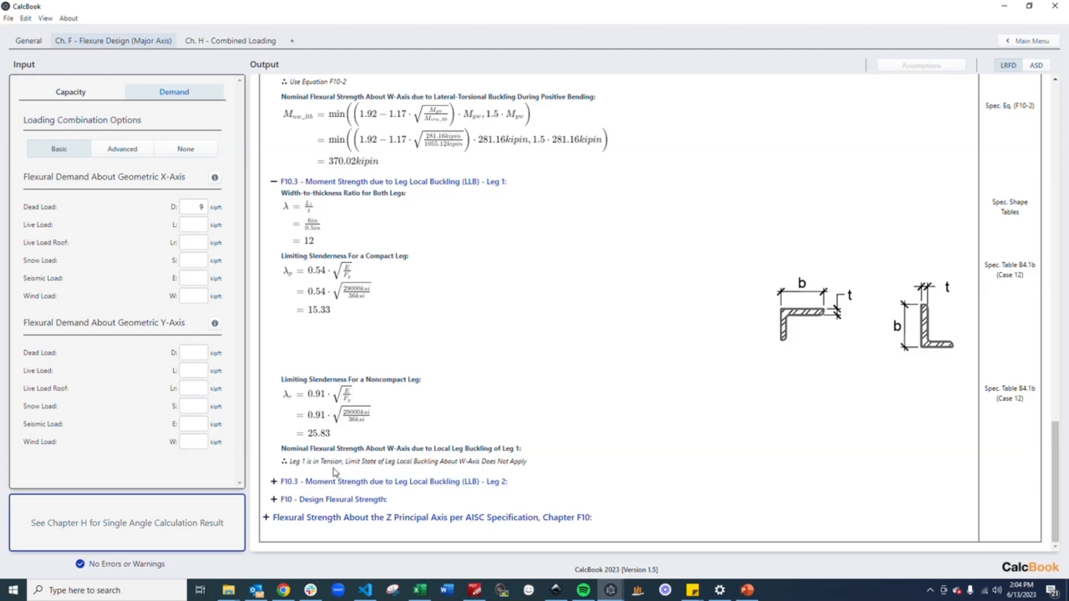
click(462, 482)
scroll(539, 375, down, 1)
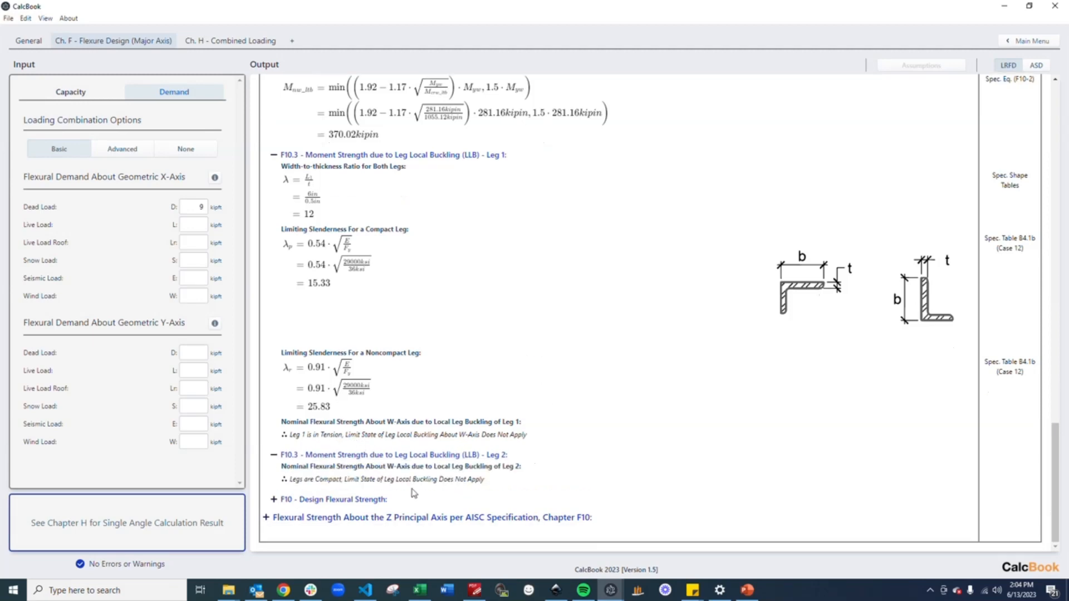
click(368, 499)
scroll(543, 370, down, 2)
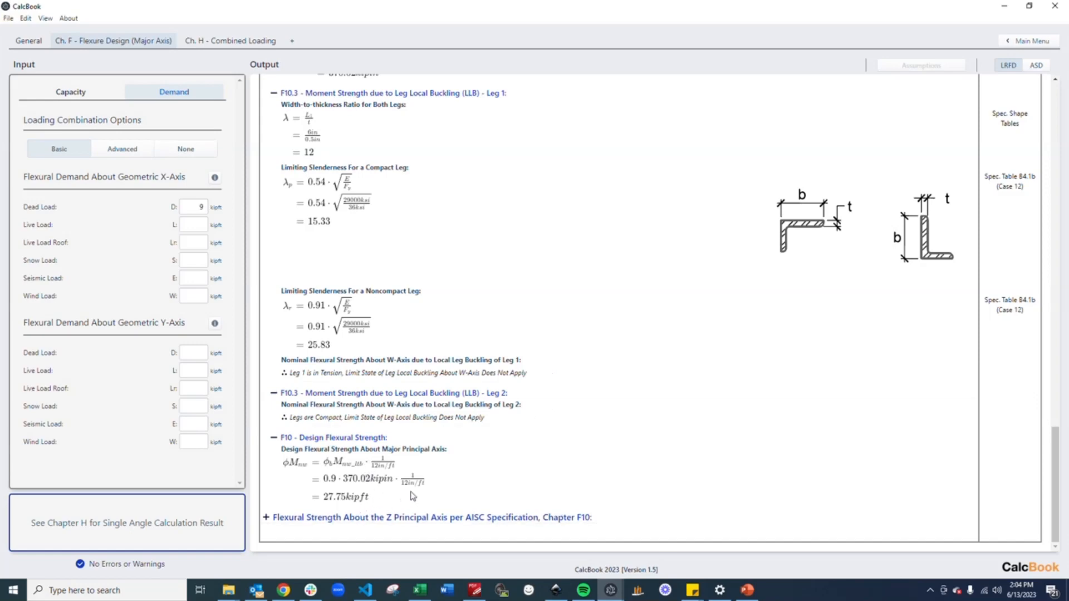
Expand and review the flexural strength checks about the Z principal axis per AISC Chapter F10
click(418, 516)
scroll(496, 401, down, 2)
click(462, 471)
scroll(565, 365, down, 4)
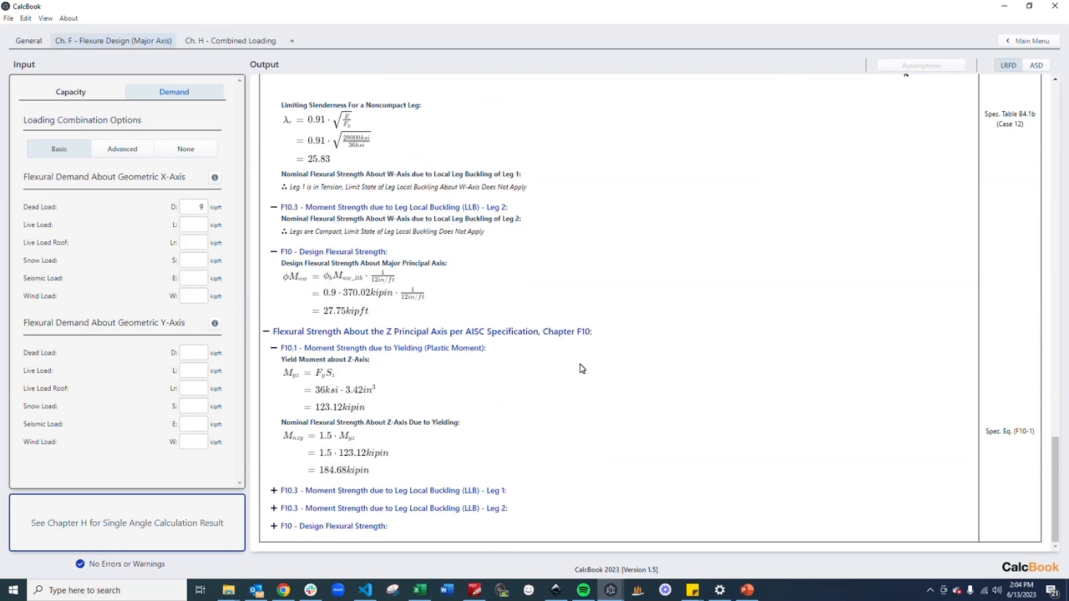
click(479, 490)
scroll(625, 389, down, 1)
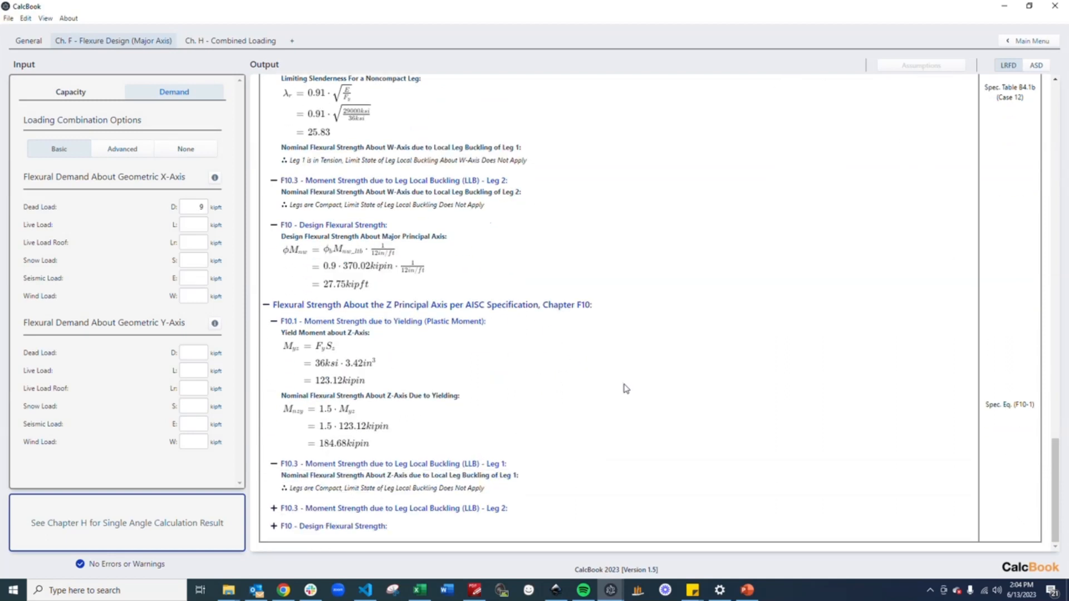
Expand and review the remaining Z-axis checks for leg 2 local buckling and the design flexural strength about the minor axis
click(496, 508)
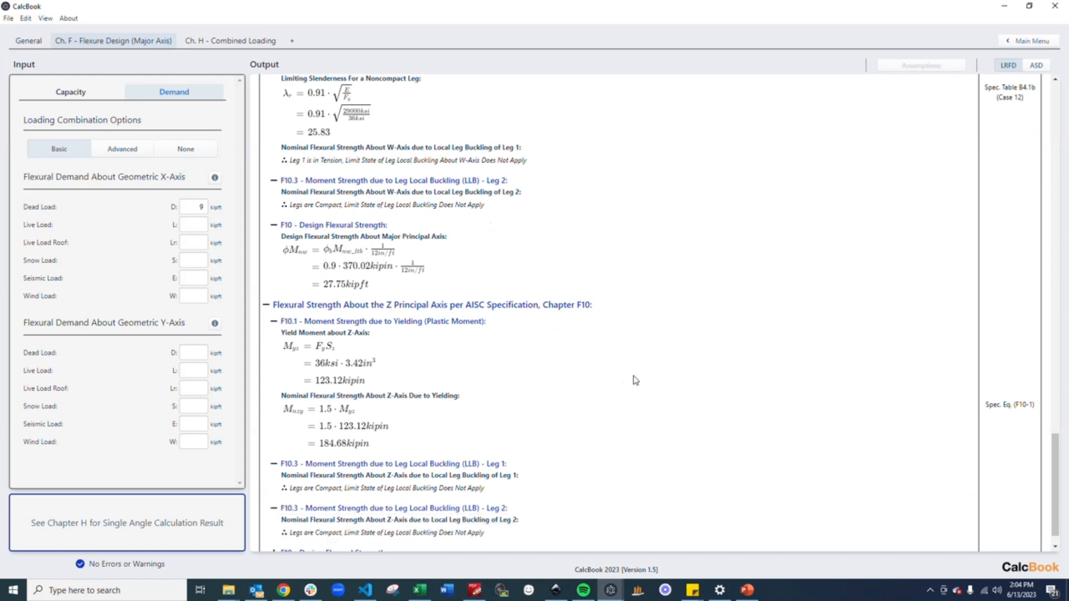
scroll(647, 372, down, 1)
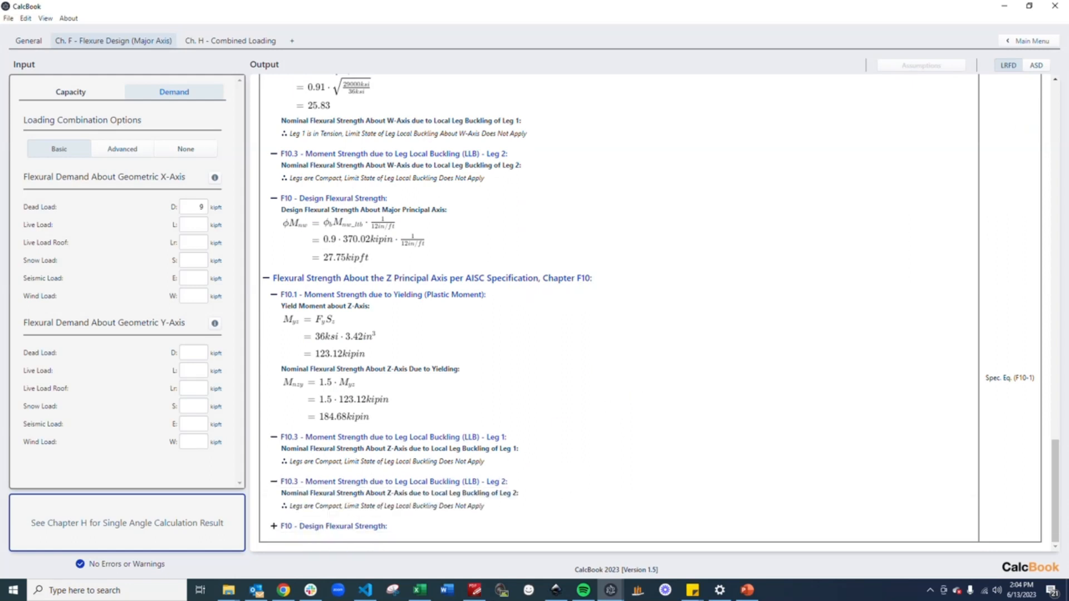
click(367, 527)
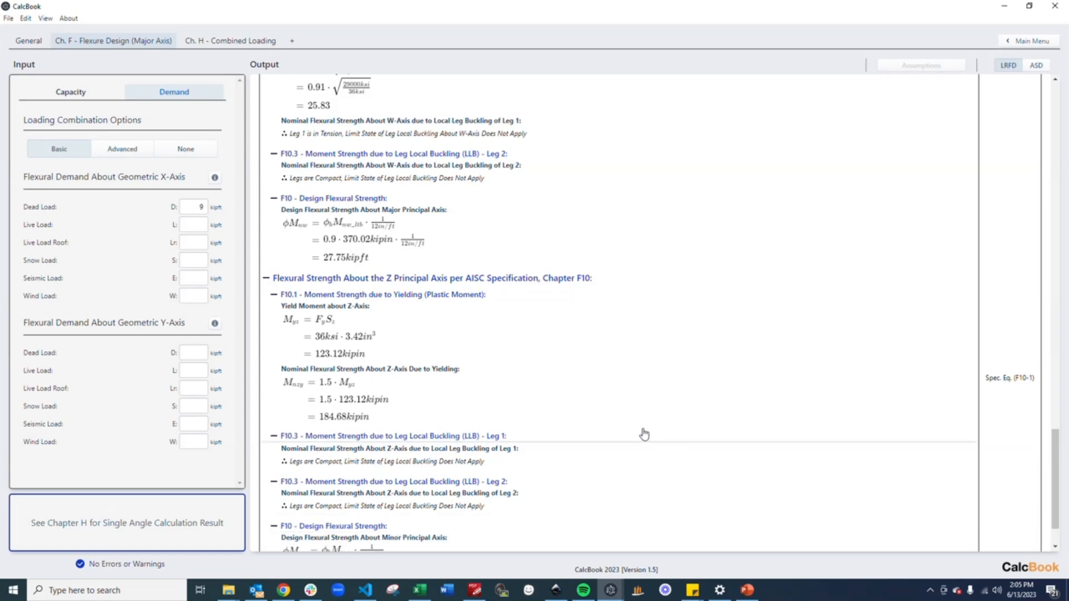
scroll(652, 434, down, 2)
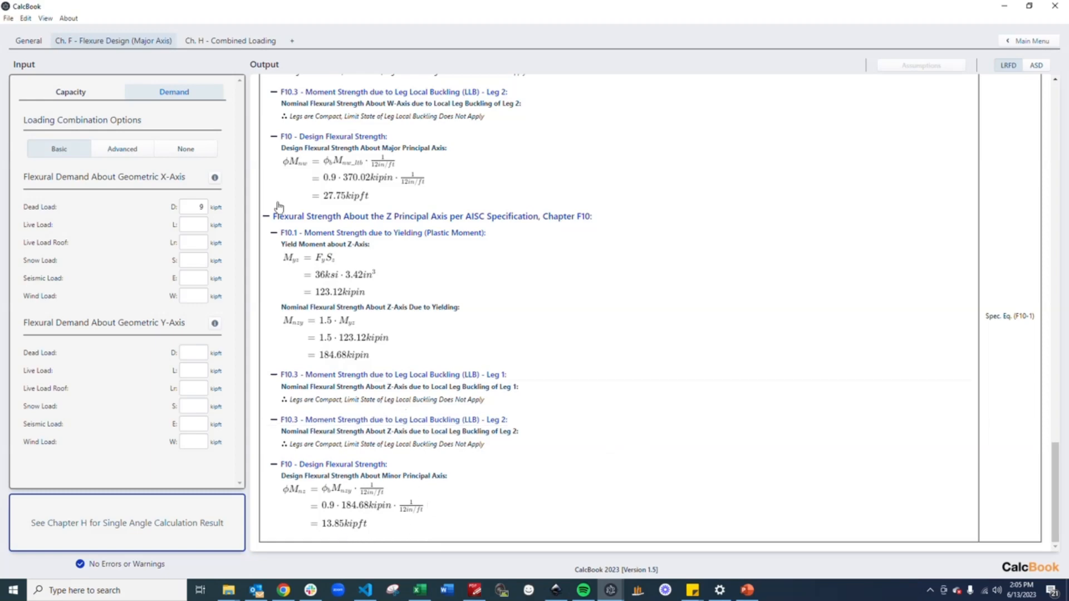
Open the Chapter H combined loading calculation and expand its demand-to-capacity ratio check for the angle
click(236, 43)
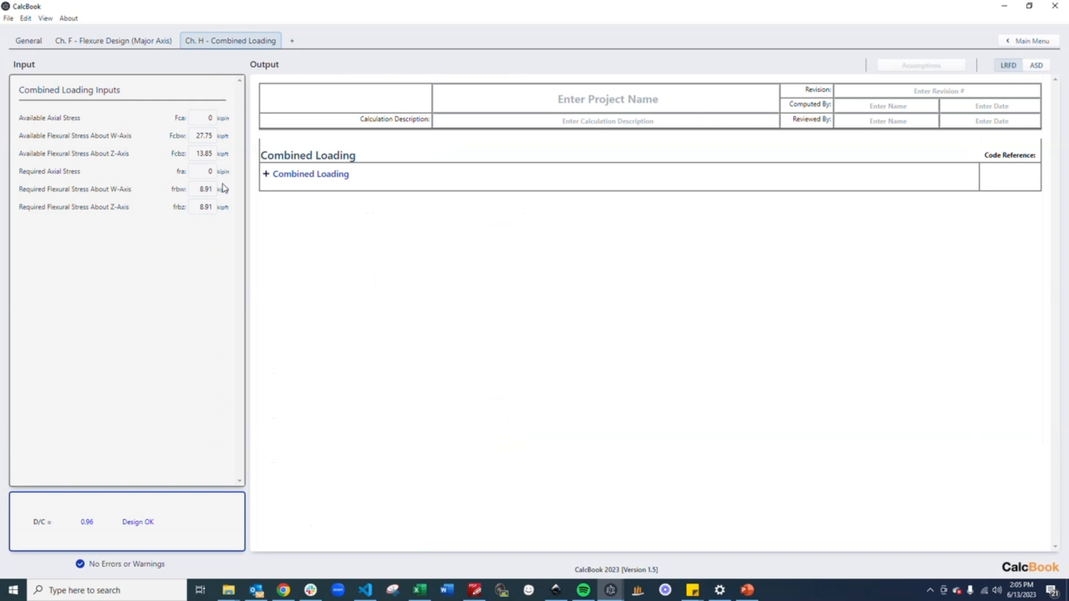
click(286, 174)
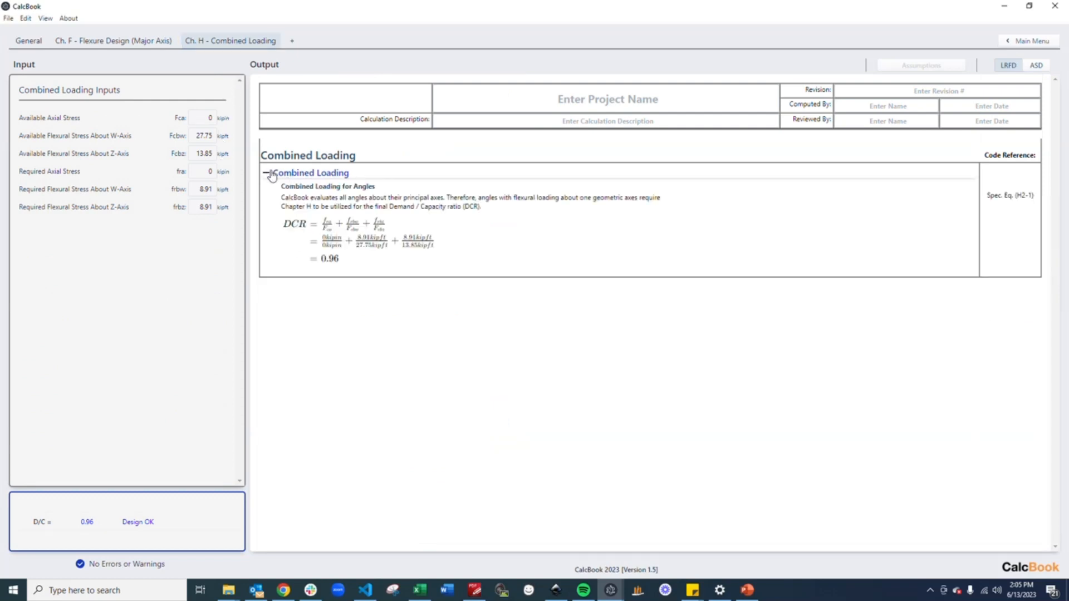